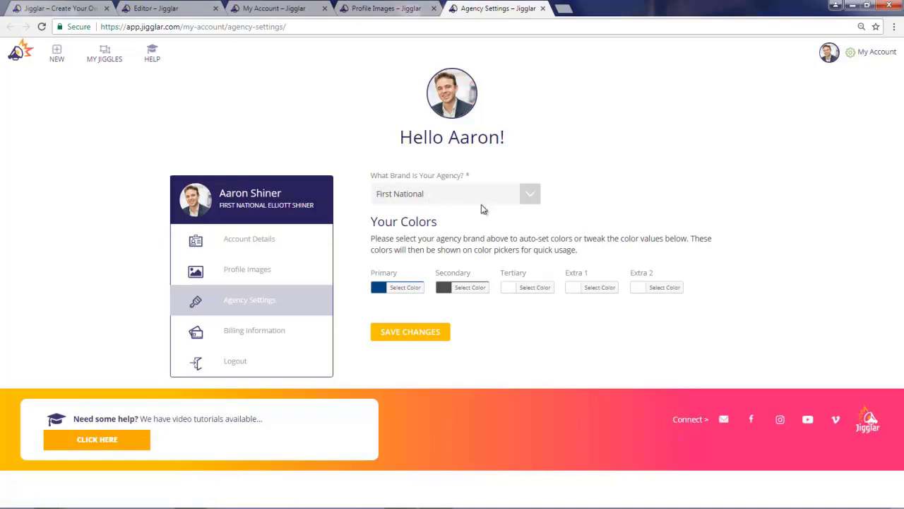
- Select First National as the agency brand in the agency settings
{"action": "left_click", "coordinate": [437, 201]}
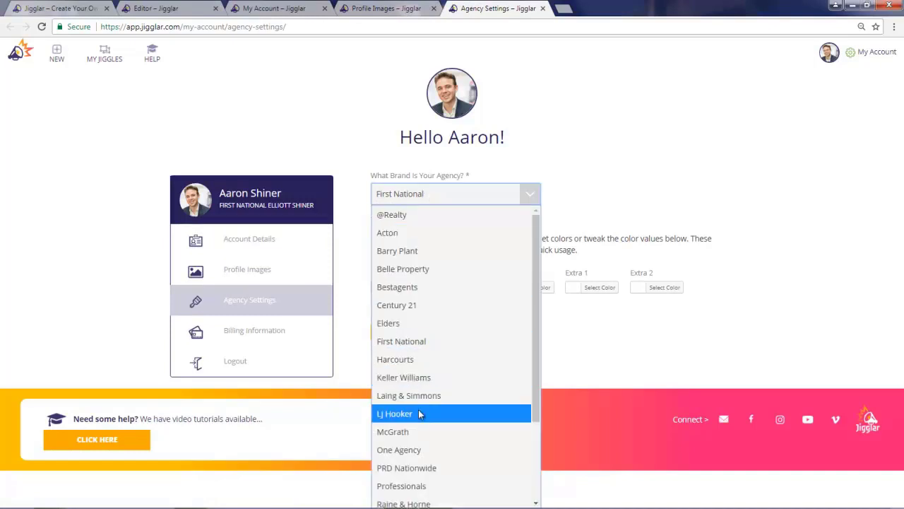
{"action": "left_click", "coordinate": [415, 342]}
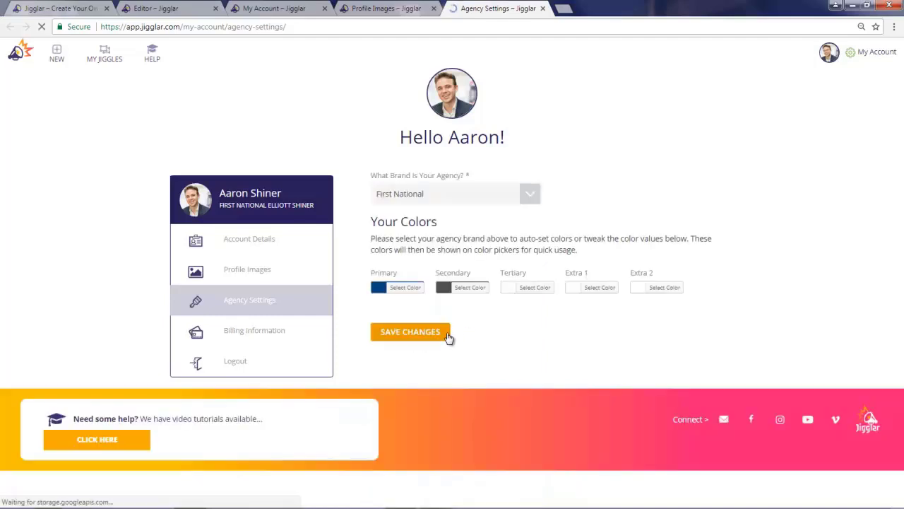
- Look through the free A4 portrait templates for the Important Notice flyer
{"action": "left_click", "coordinate": [71, 8]}
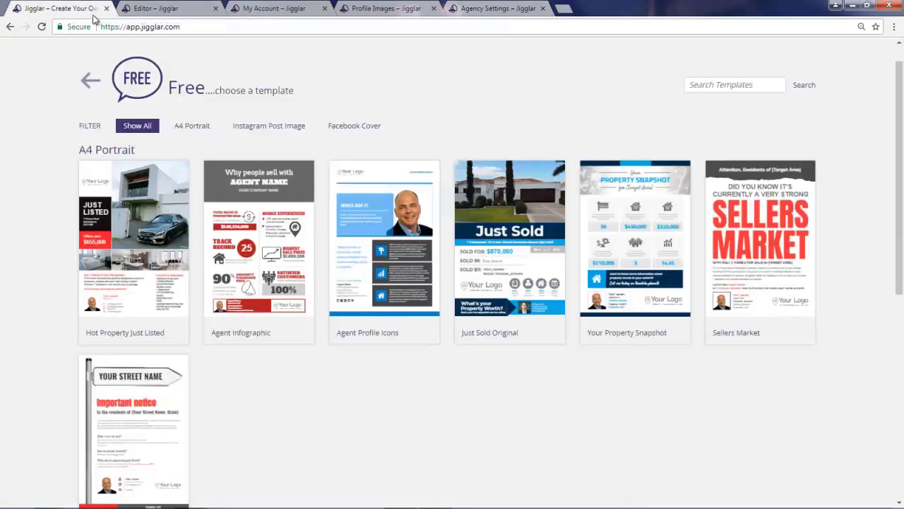
{"action": "scroll", "coordinate": [262, 290], "scroll_direction": "down", "scroll_amount": 1}
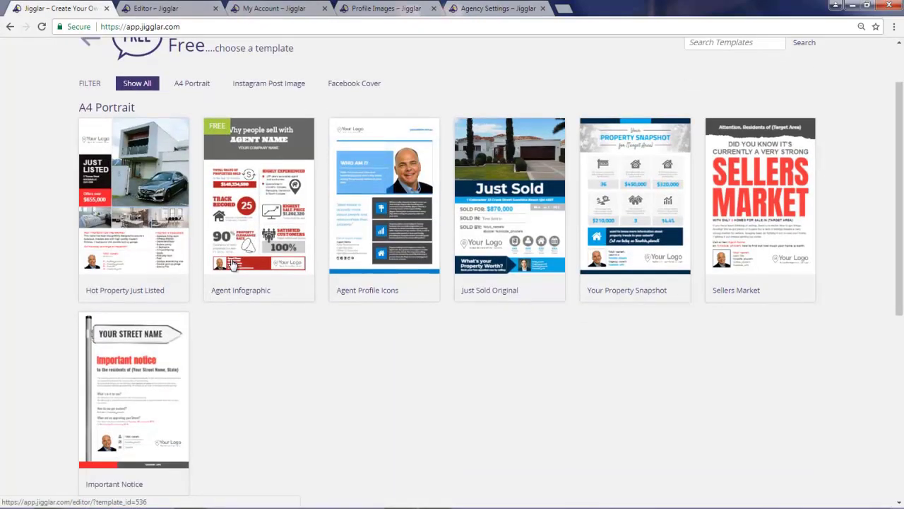
{"action": "scroll", "coordinate": [129, 400], "scroll_direction": "down", "scroll_amount": 1}
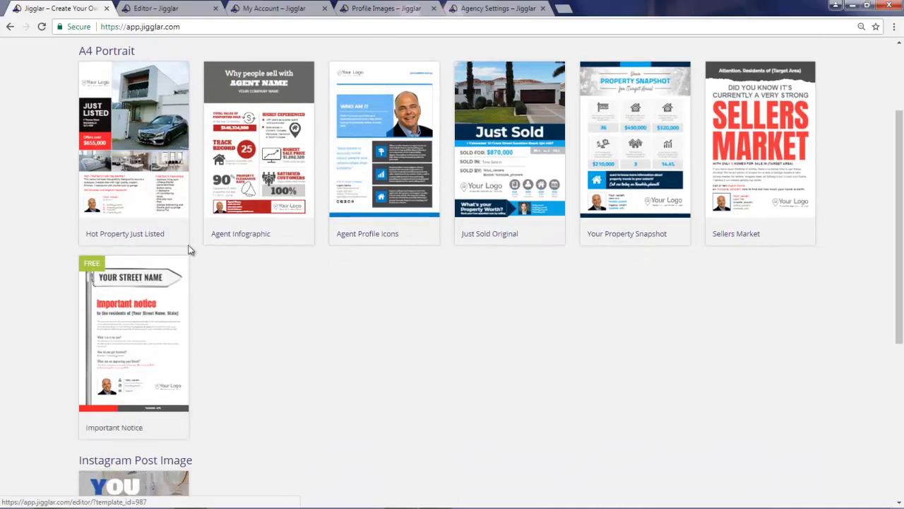
- Switch to the open Important Notice flyer and apply the agency color scheme to it
{"action": "left_click", "coordinate": [168, 8]}
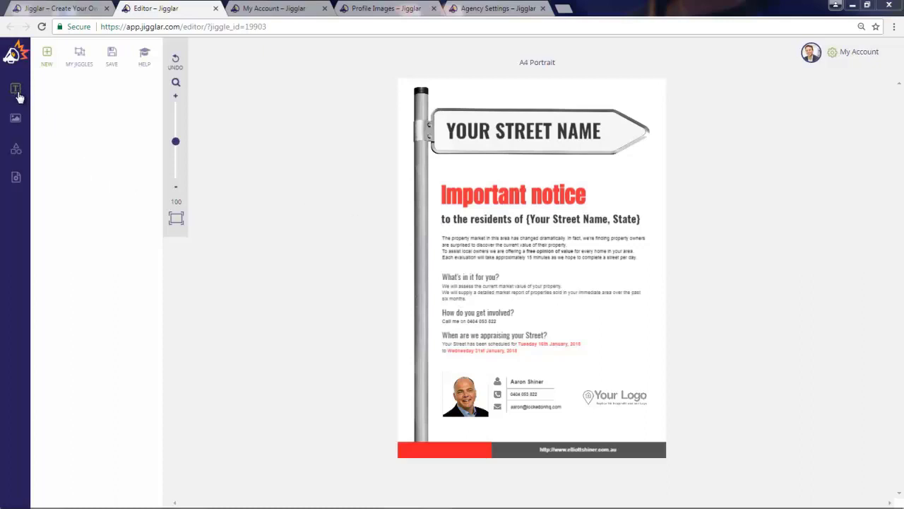
{"action": "left_click", "coordinate": [17, 179]}
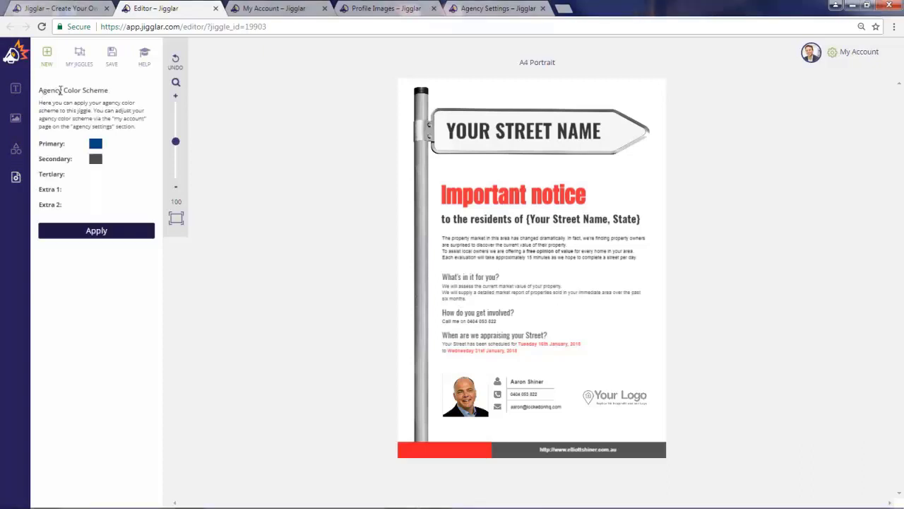
{"action": "left_click", "coordinate": [97, 232]}
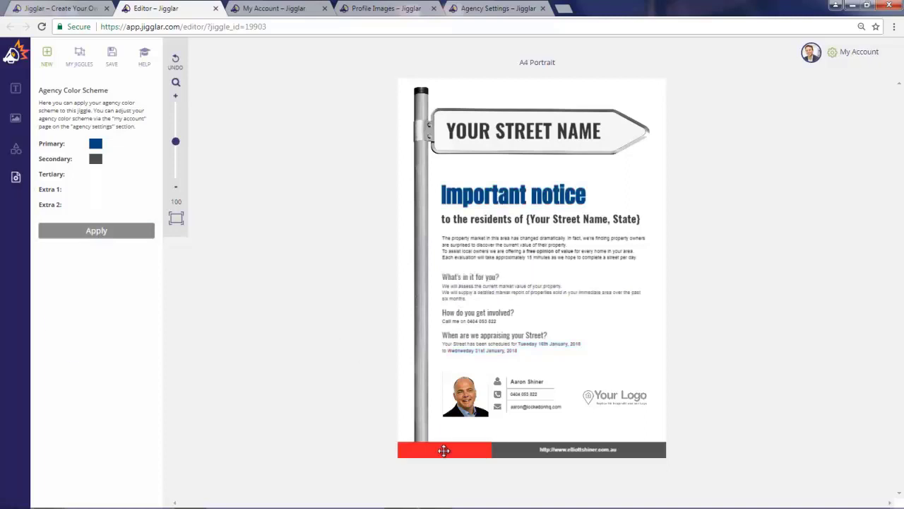
- Recolor the red block of the flyer's footer bar with the agency's primary blue
{"action": "left_click", "coordinate": [443, 450]}
{"action": "left_click", "coordinate": [107, 181]}
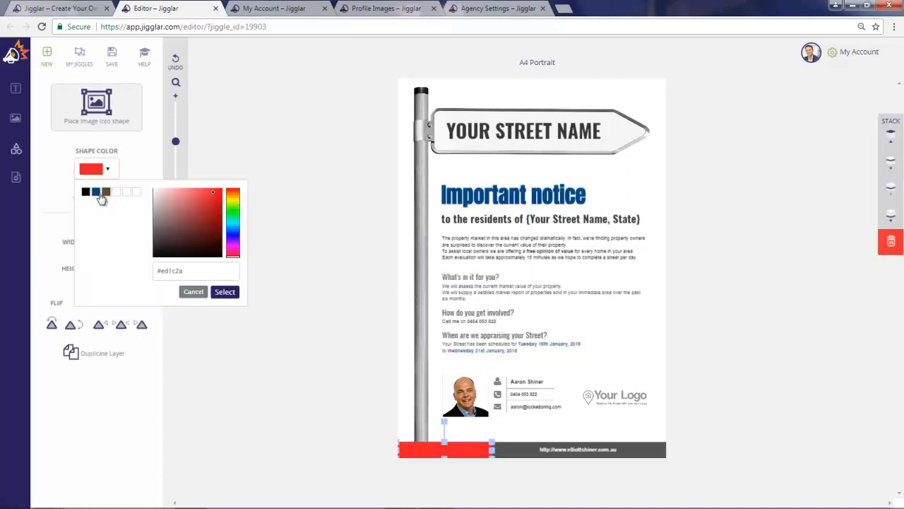
{"action": "left_click", "coordinate": [96, 192]}
{"action": "left_click", "coordinate": [224, 291]}
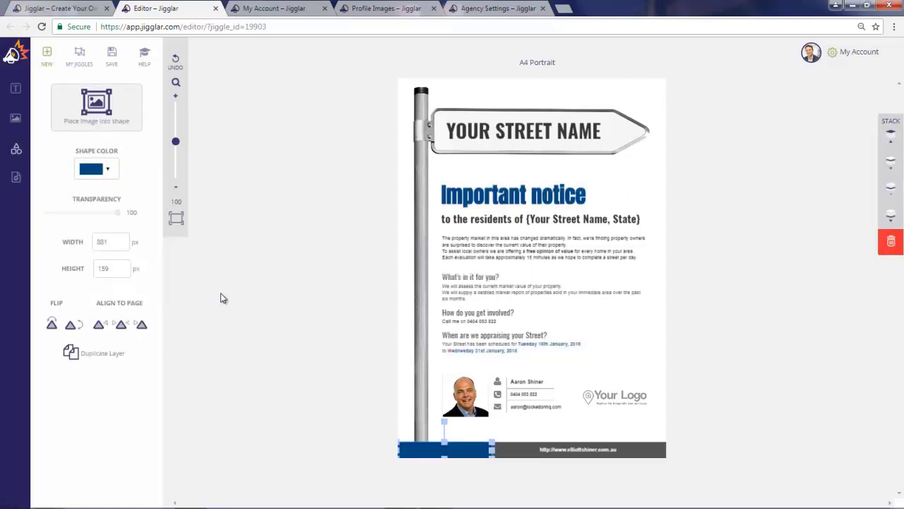
{"action": "left_click", "coordinate": [305, 288]}
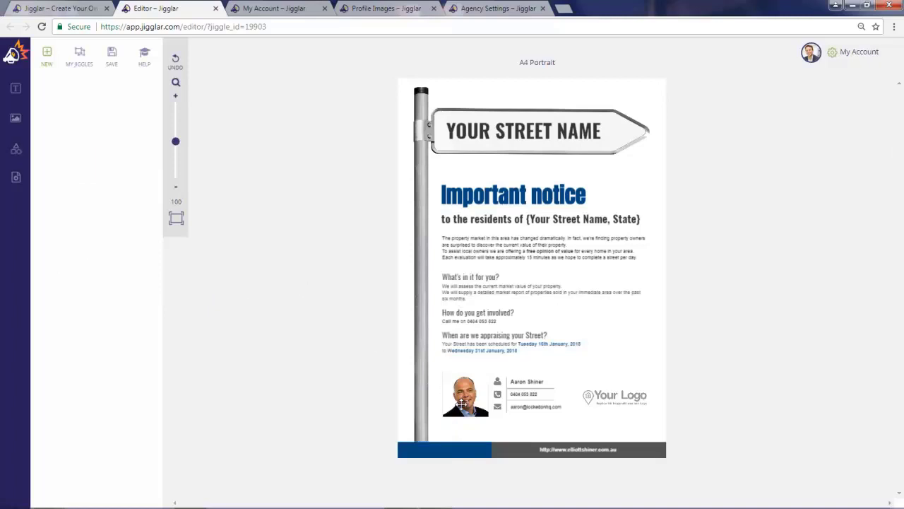
- Replace the placeholder agent portrait with the agent's headshot on the light background from the personal media library
{"action": "left_click", "coordinate": [462, 402]}
{"action": "key", "text": "Delete"}
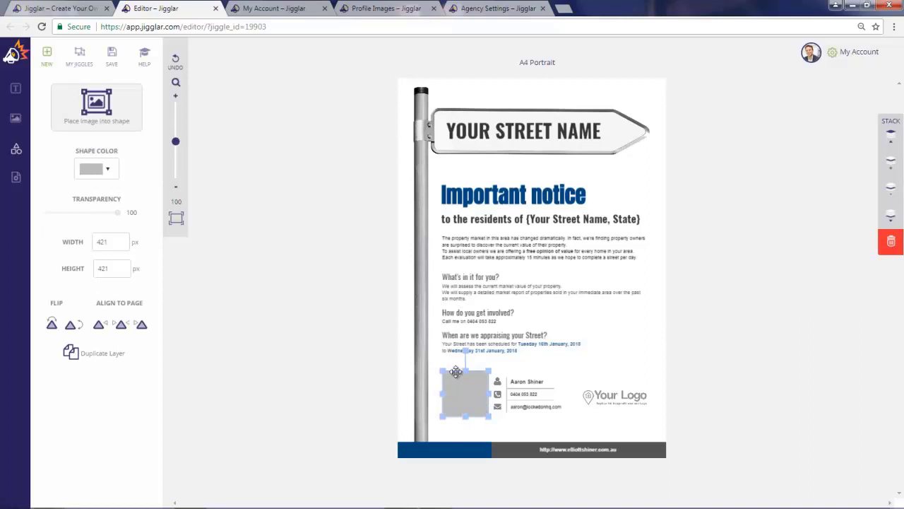
{"action": "left_click", "coordinate": [84, 114]}
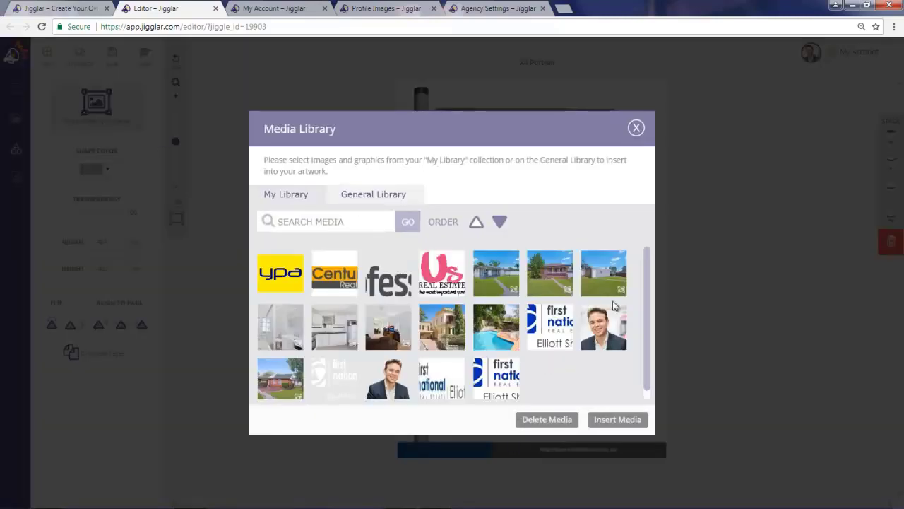
{"action": "left_click", "coordinate": [617, 342]}
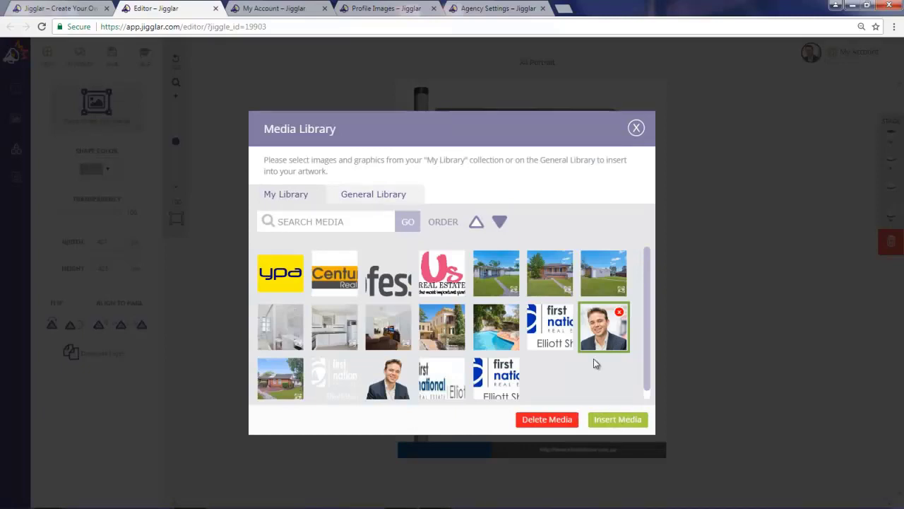
{"action": "left_click", "coordinate": [605, 424]}
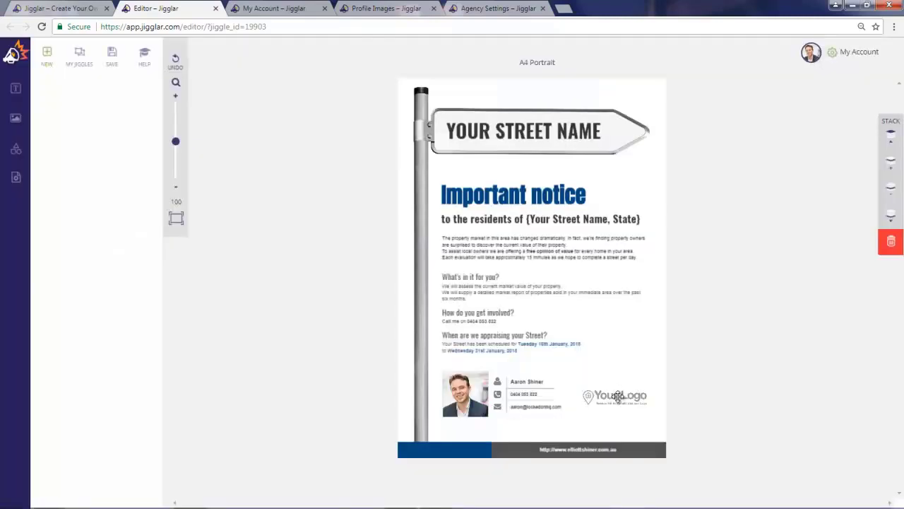
- Replace the "Your Logo" placeholder with the First National logo from the personal media library
{"action": "left_click", "coordinate": [616, 396]}
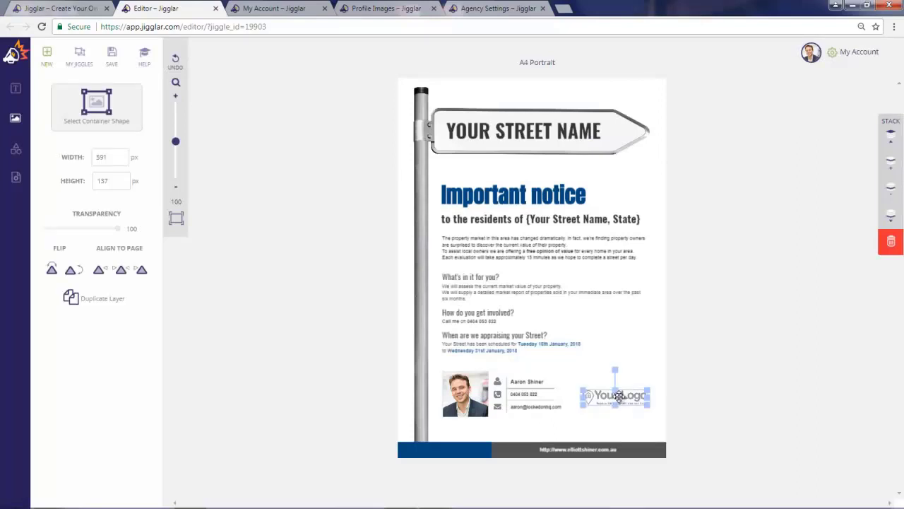
{"action": "left_click", "coordinate": [619, 396]}
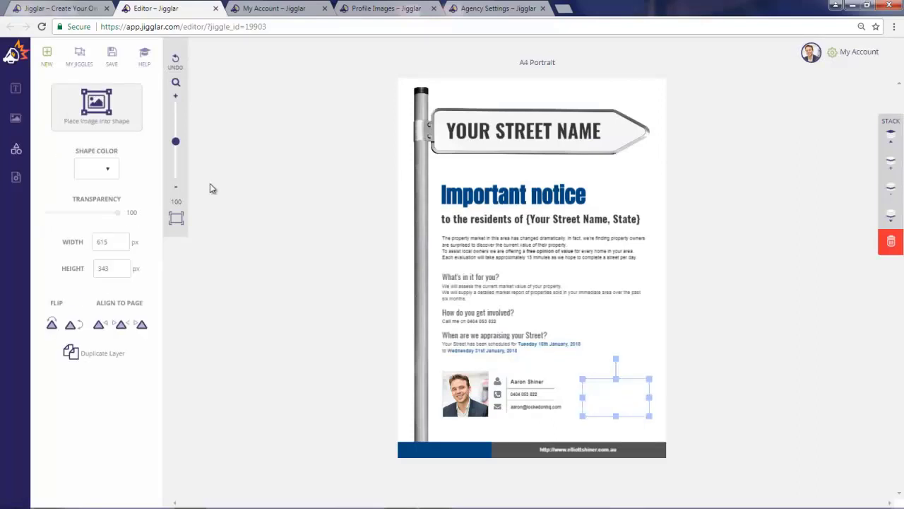
{"action": "left_click", "coordinate": [97, 122]}
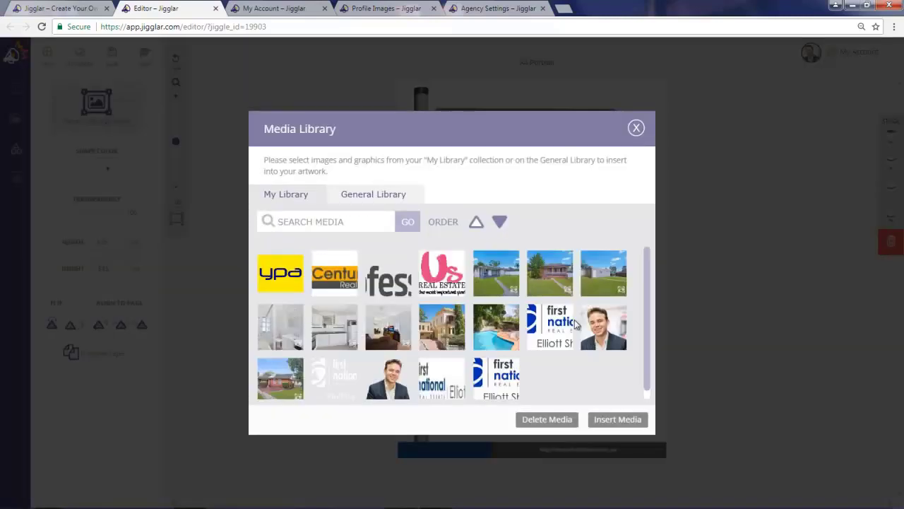
{"action": "left_click", "coordinate": [553, 332]}
{"action": "left_click", "coordinate": [617, 422]}
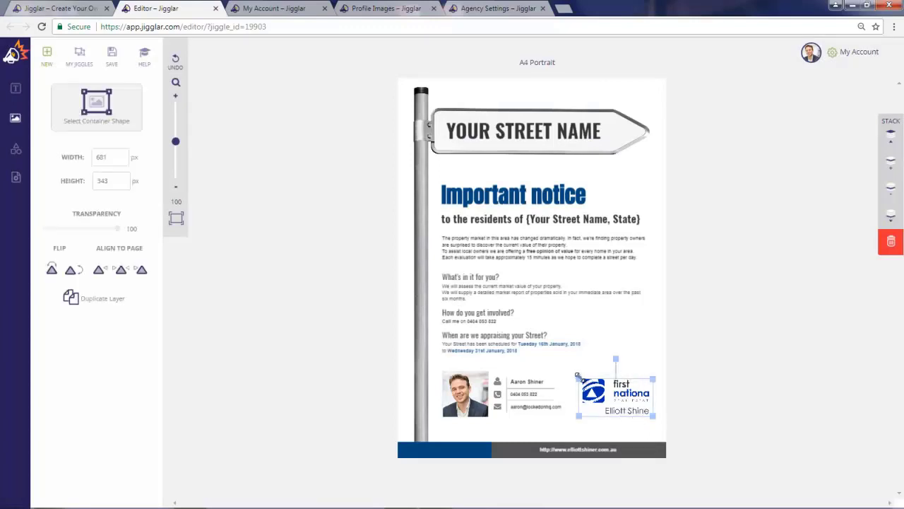
- Enlarge the First National logo image to about 755 by 380 px inside its container
{"action": "left_click", "coordinate": [573, 406]}
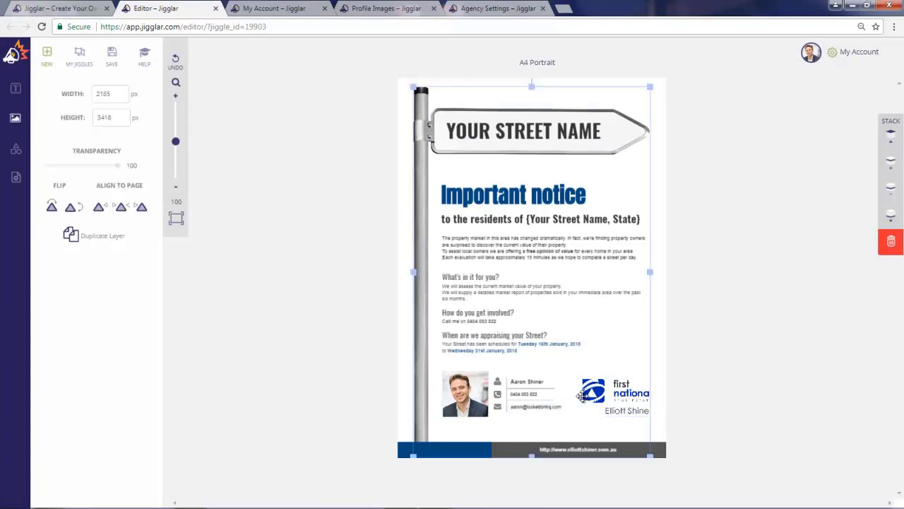
{"action": "left_click", "coordinate": [596, 391]}
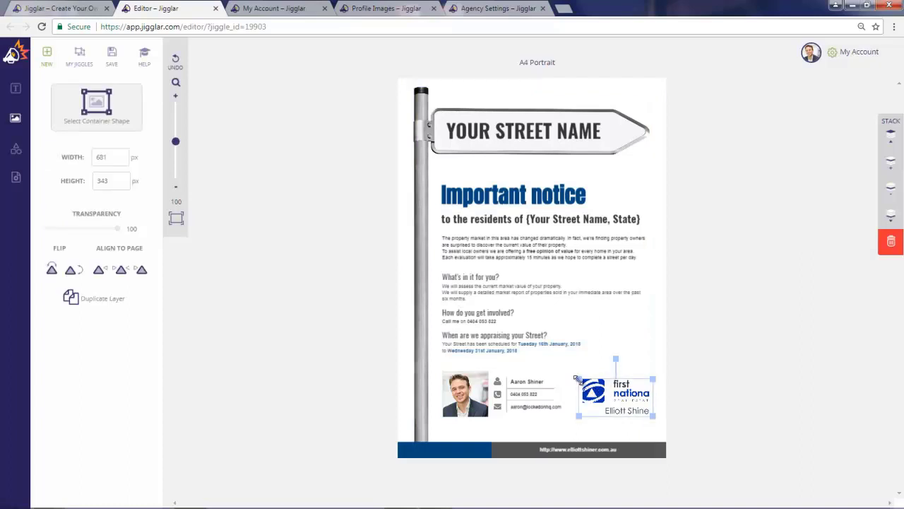
{"action": "mouse_move", "coordinate": [580, 378]}
{"action": "left_mouse_down"}
{"action": "mouse_move", "coordinate": [592, 384]}
{"action": "mouse_move", "coordinate": [561, 374]}
{"action": "mouse_move", "coordinate": [590, 385]}
{"action": "mouse_move", "coordinate": [573, 378]}
{"action": "left_mouse_up"}
{"action": "left_click", "coordinate": [603, 383]}
{"action": "left_click", "coordinate": [593, 389]}
- Nudge the First National logo to the left and slightly up so its full lettering fits in the container
{"action": "key", "text": "Left"}
{"action": "key", "text": "Left"}
{"action": "key", "text": "Left"}
{"action": "key", "text": "Left"}
{"action": "key", "text": "Left"}
{"action": "key", "text": "Left"}
{"action": "key", "text": "Left"}
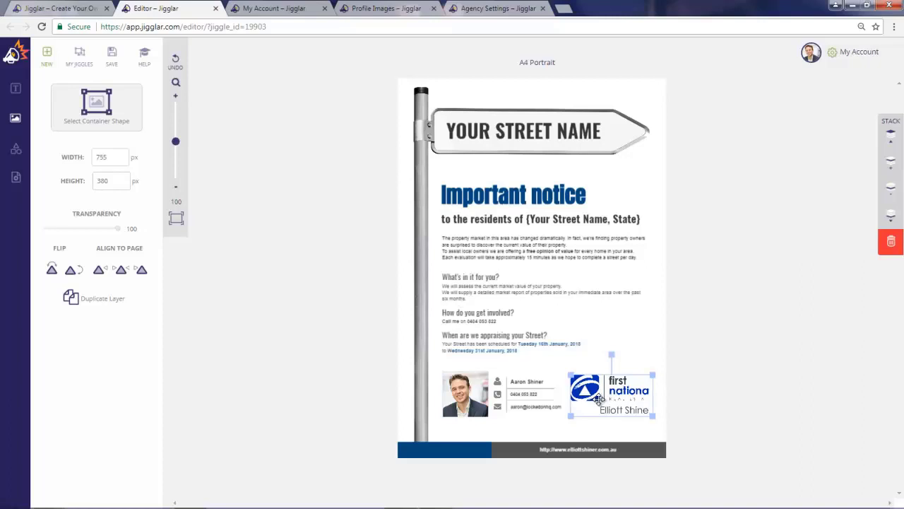
{"action": "key", "text": "Left"}
{"action": "key", "text": "Left"}
{"action": "key", "text": "Left"}
{"action": "key", "text": "Left"}
{"action": "key", "text": "Left"}
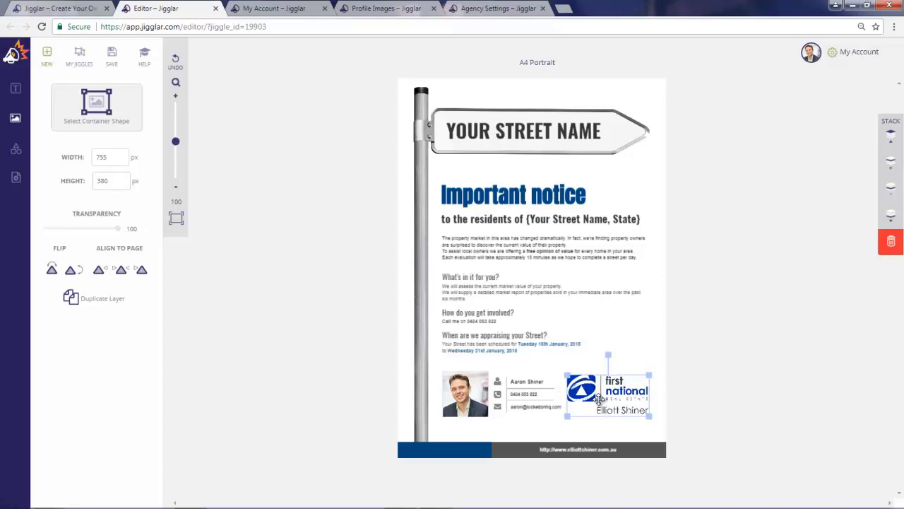
{"action": "key", "text": "Left"}
{"action": "key", "text": "Left"}
{"action": "key", "text": "Up"}
{"action": "key", "text": "Up"}
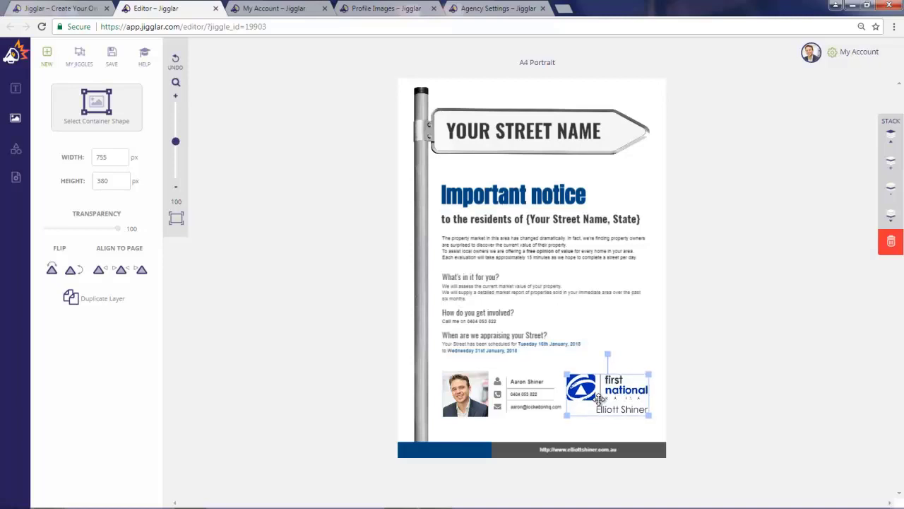
{"action": "left_click", "coordinate": [611, 330]}
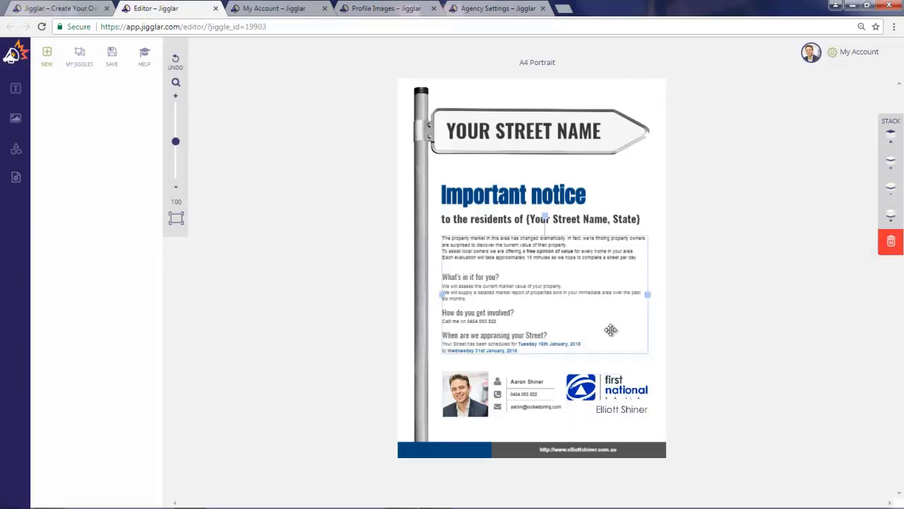
{"action": "left_click", "coordinate": [615, 215]}
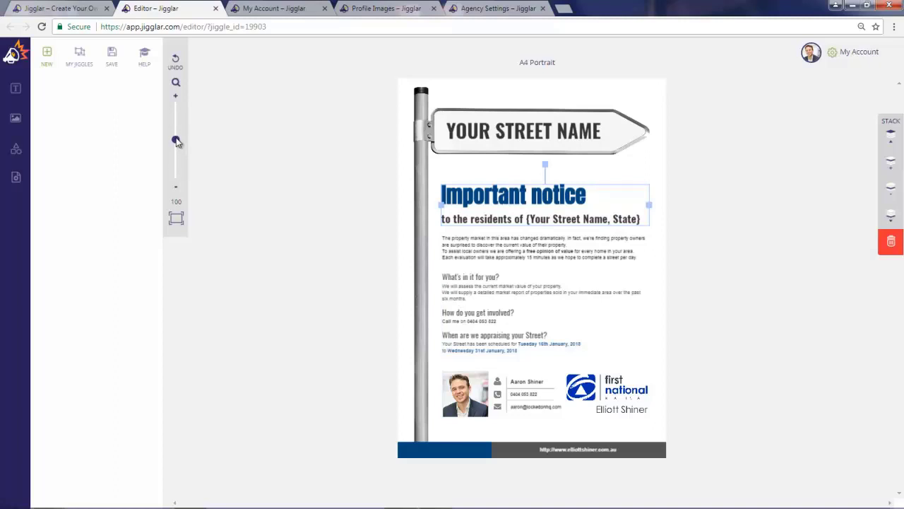
{"action": "left_click_drag", "start_coordinate": [176, 141], "coordinate": [177, 140]}
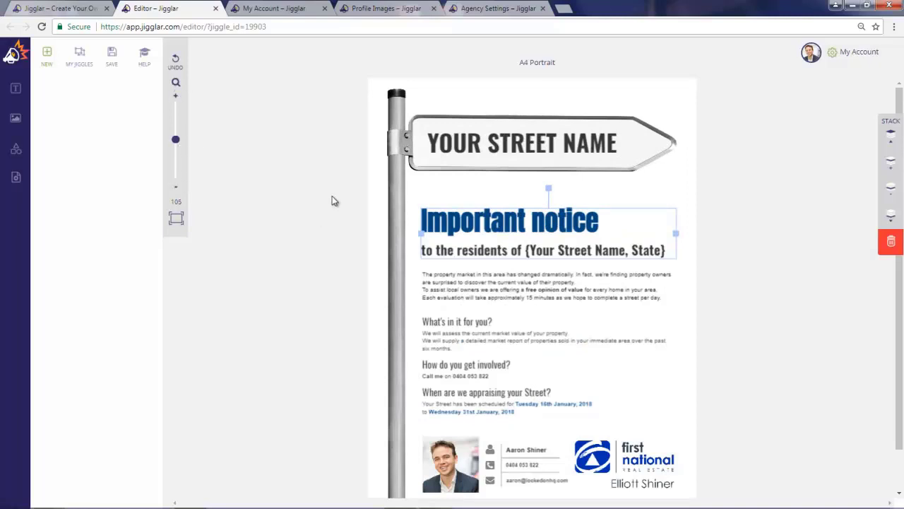
{"action": "left_click", "coordinate": [510, 135]}
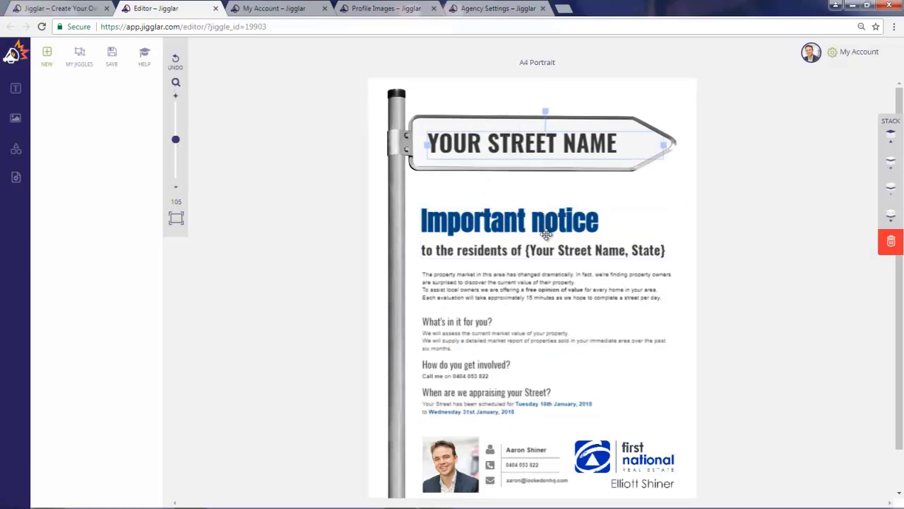
{"action": "scroll", "coordinate": [545, 226], "scroll_direction": "down", "scroll_amount": 2}
{"action": "left_click", "coordinate": [562, 486]}
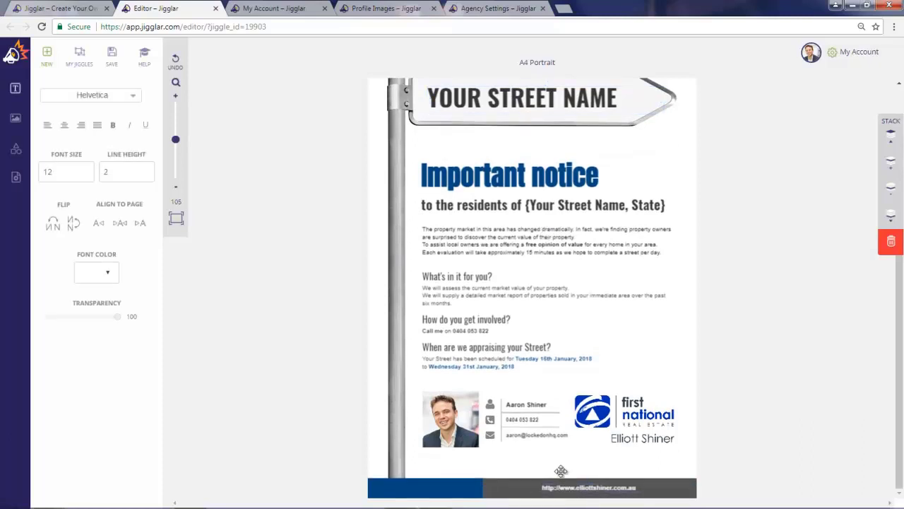
{"action": "key", "text": "BackSpace"}
{"action": "key", "text": "BackSpace"}
{"action": "key", "text": "BackSpace"}
{"action": "key", "text": "BackSpace"}
{"action": "key", "text": "BackSpace"}
{"action": "key", "text": "BackSpace"}
{"action": "key", "text": "BackSpace"}
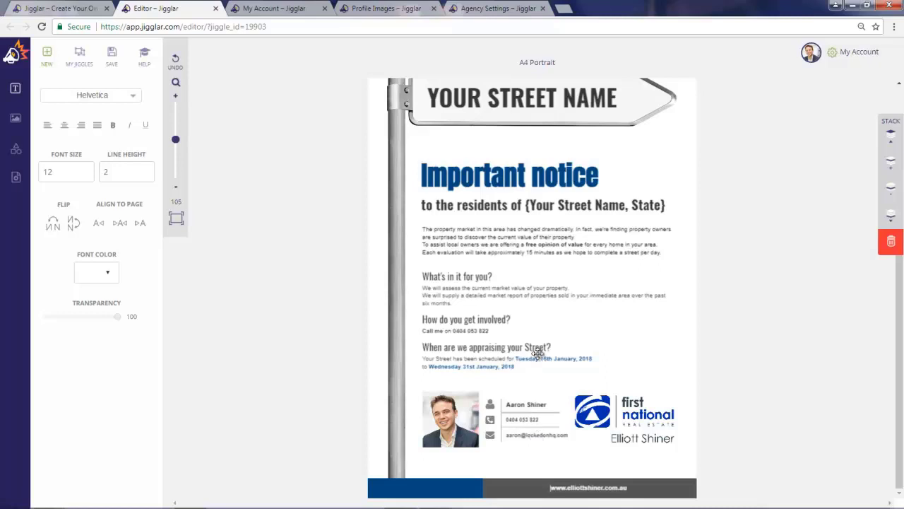
- Replace the placeholder text on the street sign with "BEAMES AVE"
{"action": "scroll", "coordinate": [538, 352], "scroll_direction": "up", "scroll_amount": 2}
{"action": "left_click", "coordinate": [500, 141]}
{"action": "left_click", "coordinate": [500, 141]}
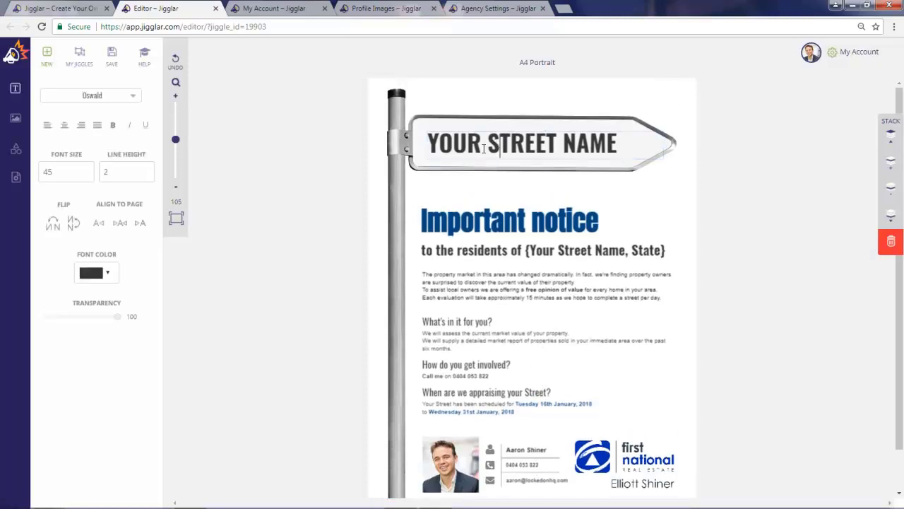
{"action": "left_click", "coordinate": [483, 141]}
{"action": "type", "text": "BEAMES AVE"}
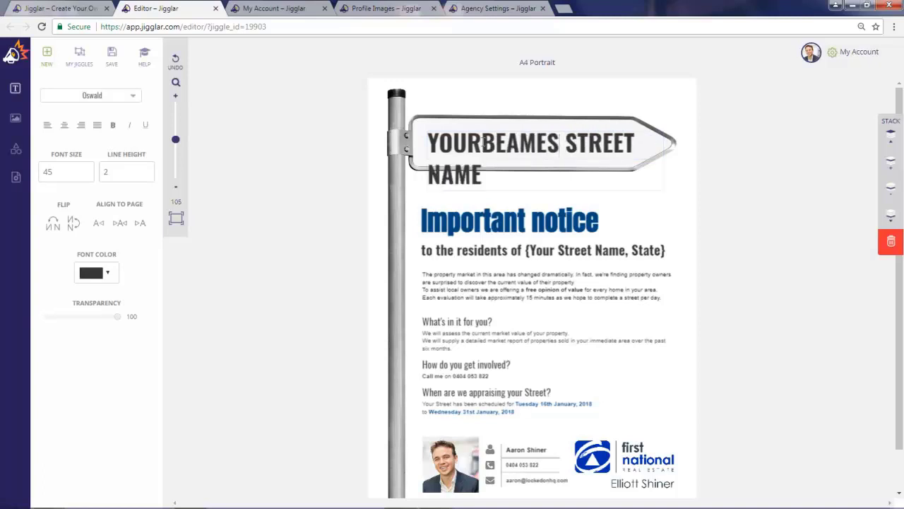
{"action": "key", "text": "Delete"}
{"action": "key", "text": "Delete"}
{"action": "key", "text": "Delete"}
{"action": "key", "text": "Delete"}
{"action": "key", "text": "Delete"}
{"action": "key", "text": "Delete"}
{"action": "key", "text": "Delete"}
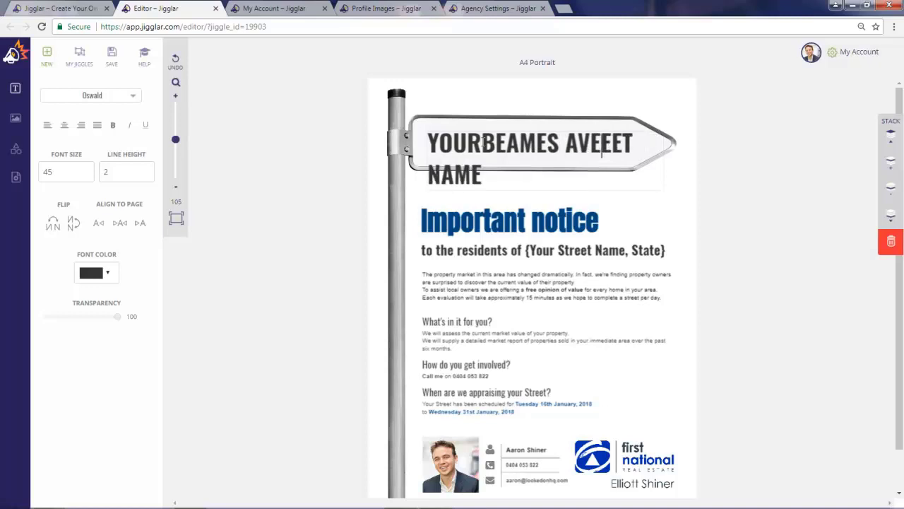
{"action": "key", "text": "Delete"}
{"action": "key", "text": "Delete"}
{"action": "key", "text": "Delete"}
{"action": "key", "text": "Delete"}
{"action": "key", "text": "Delete"}
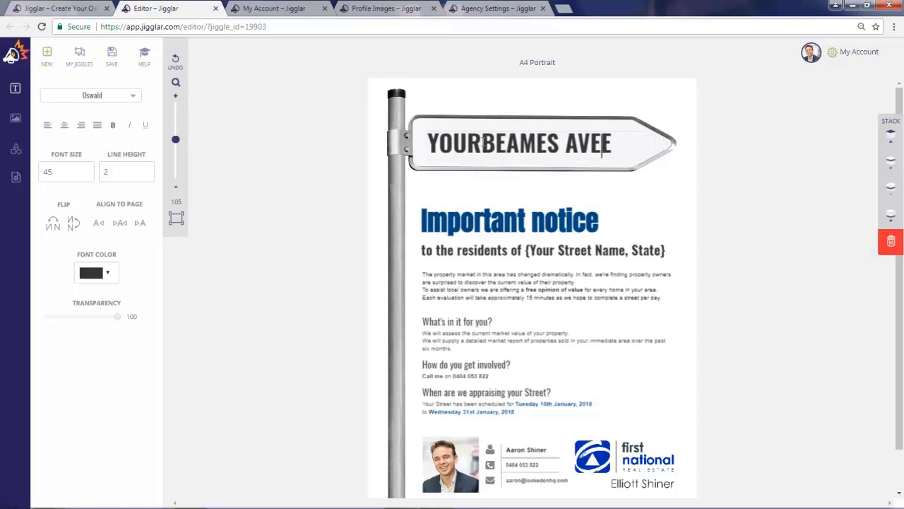
{"action": "key", "text": "Left"}
{"action": "key", "text": "Left"}
{"action": "key", "text": "BackSpace"}
{"action": "key", "text": "BackSpace"}
{"action": "key", "text": "BackSpace"}
{"action": "key", "text": "BackSpace"}
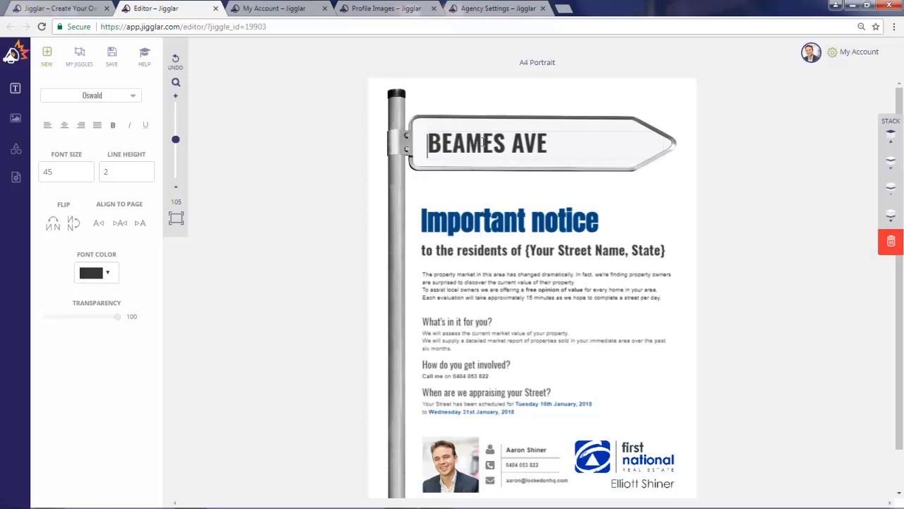
- Replace the street and state placeholder in the subheading under "Important notice" with "Beames Ave, Mount Druitt"
{"action": "left_click", "coordinate": [549, 246]}
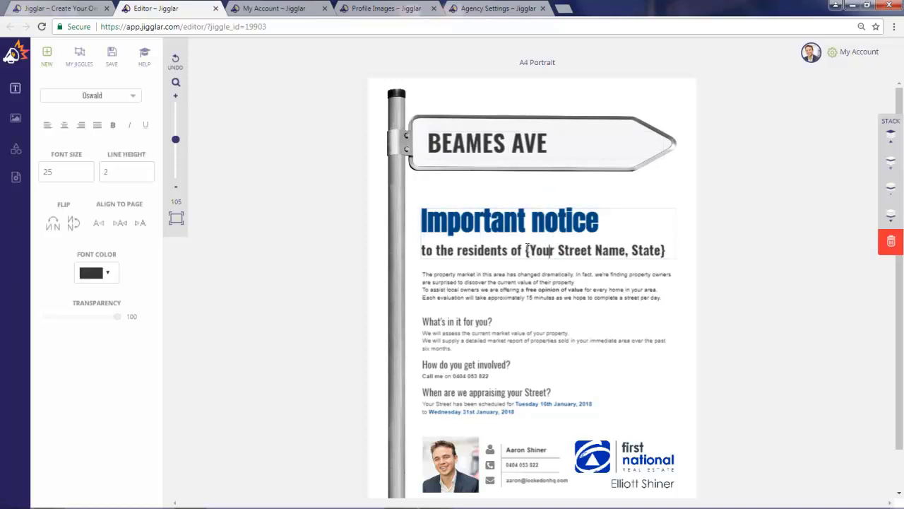
{"action": "left_click_drag", "start_coordinate": [527, 248], "coordinate": [655, 246]}
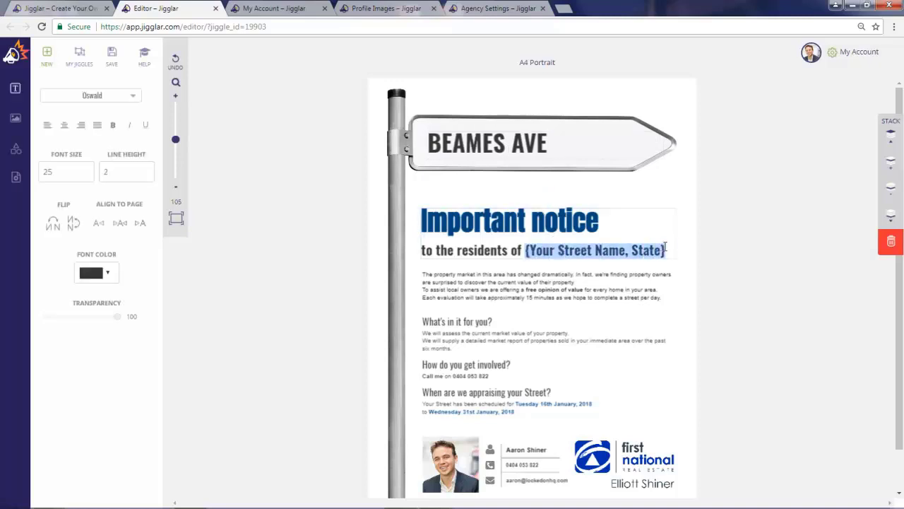
{"action": "key", "text": "BackSpace"}
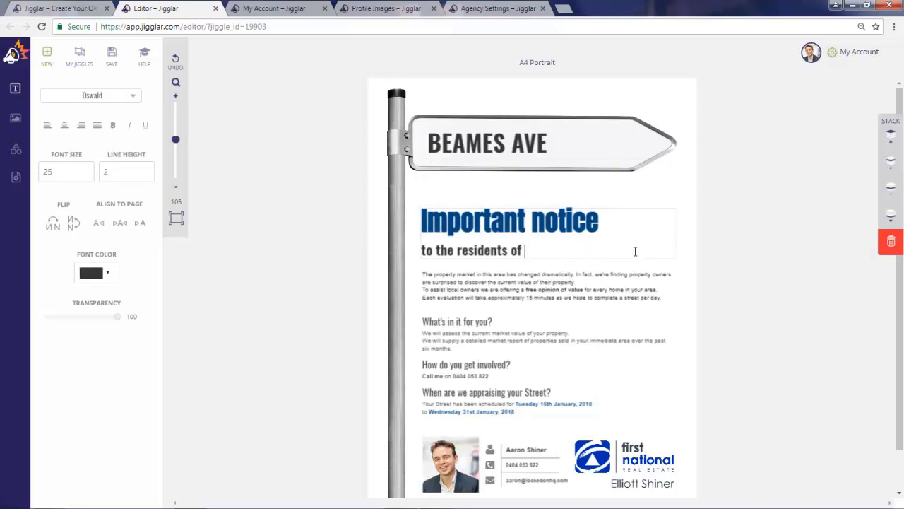
{"action": "type", "text": "Beames Ave, M"}
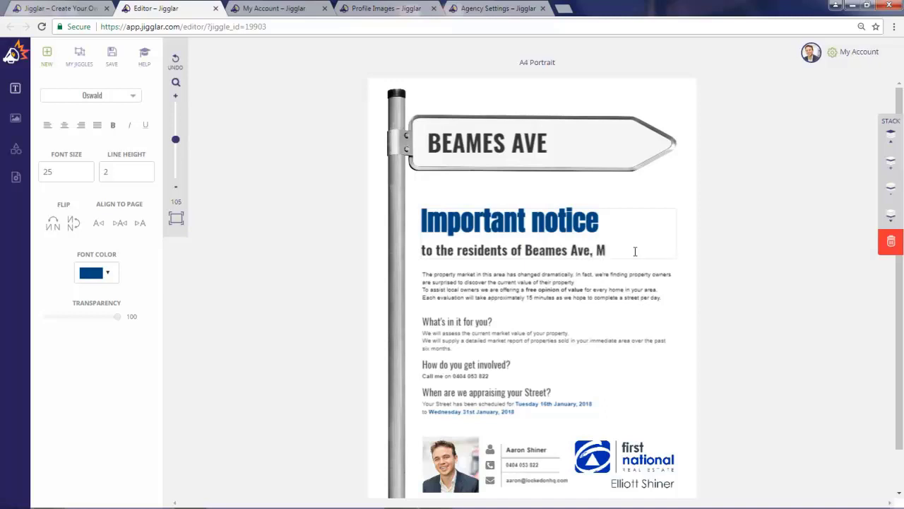
{"action": "type", "text": "ount Druitt"}
{"action": "left_click", "coordinate": [393, 236]}
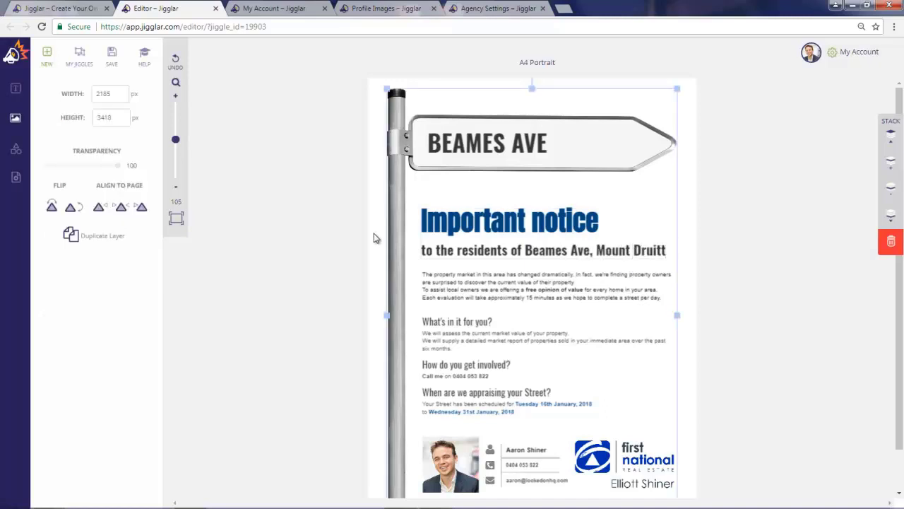
- Change the day of the appraisal start date to 28th in the flyer's "When are we appraising your Street?" section
{"action": "scroll", "coordinate": [412, 246], "scroll_direction": "down", "scroll_amount": 2}
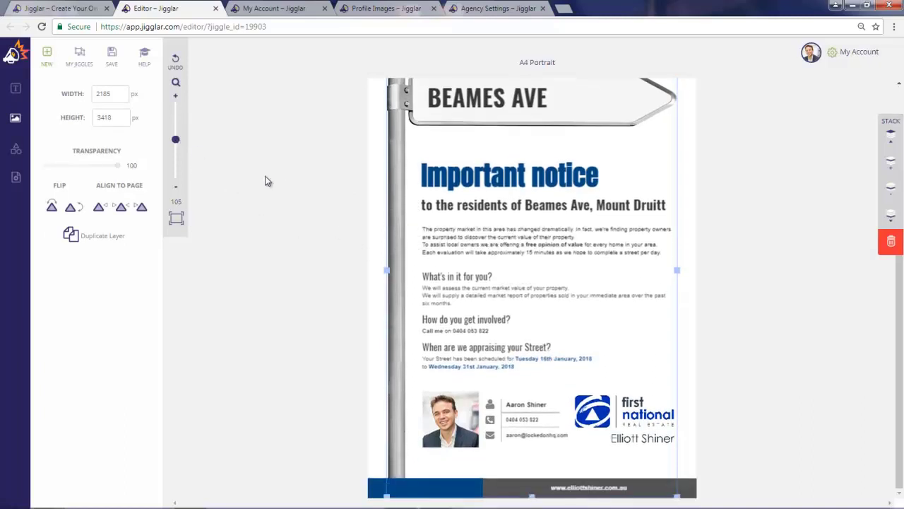
{"action": "left_click_drag", "start_coordinate": [177, 139], "coordinate": [177, 134]}
{"action": "scroll", "coordinate": [491, 262], "scroll_direction": "down", "scroll_amount": 5}
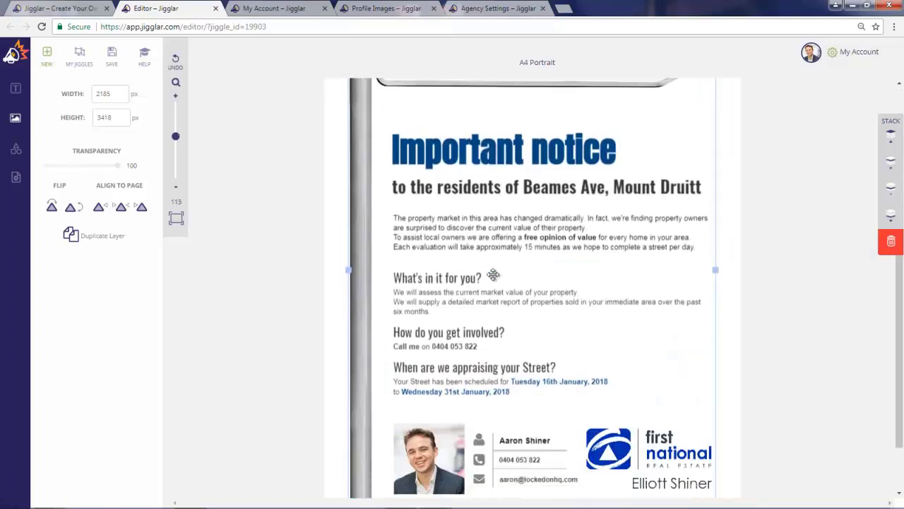
{"action": "left_click", "coordinate": [545, 368]}
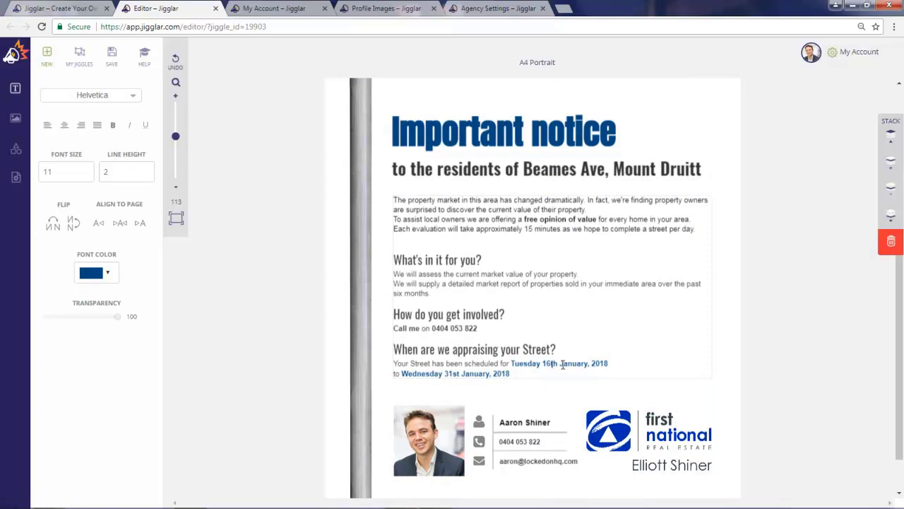
{"action": "left_click_drag", "start_coordinate": [562, 364], "coordinate": [585, 365]}
{"action": "left_click", "coordinate": [560, 363]}
{"action": "key", "text": "BackSpace"}
{"action": "key", "text": "BackSpace"}
{"action": "key", "text": "BackSpace"}
{"action": "key", "text": "BackSpace"}
{"action": "key", "text": "BackSpace"}
{"action": "type", "text": "20th"}
- Change the appraisal end date's day to 2nd and its month to March
{"action": "left_click", "coordinate": [454, 373]}
{"action": "key", "text": "BackSpace"}
{"action": "key", "text": "BackSpace"}
{"action": "type", "text": "2nd"}
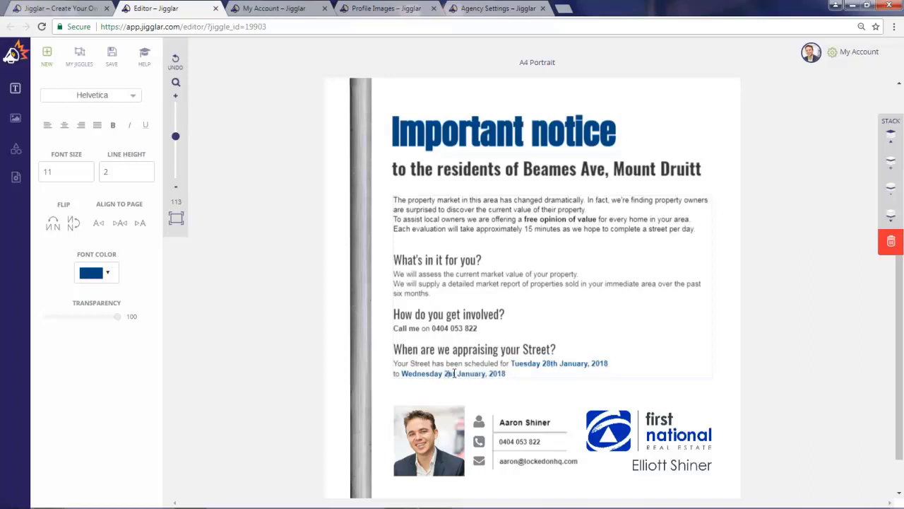
{"action": "key", "text": "Delete"}
{"action": "key", "text": "Delete"}
{"action": "type", "text": "d"}
{"action": "key", "text": "Delete"}
{"action": "key", "text": "Delete"}
{"action": "left_click_drag", "start_coordinate": [487, 374], "coordinate": [469, 375]}
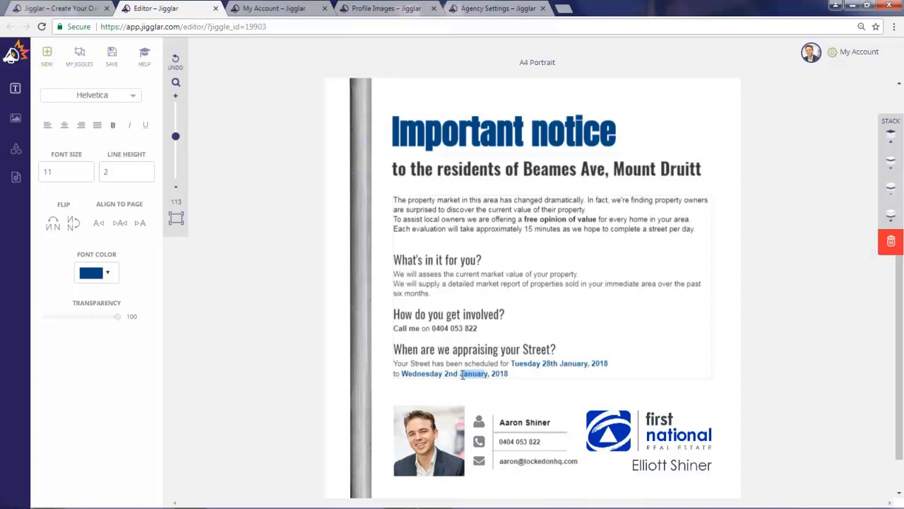
{"action": "key", "text": "Delete"}
{"action": "type", "text": "March"}
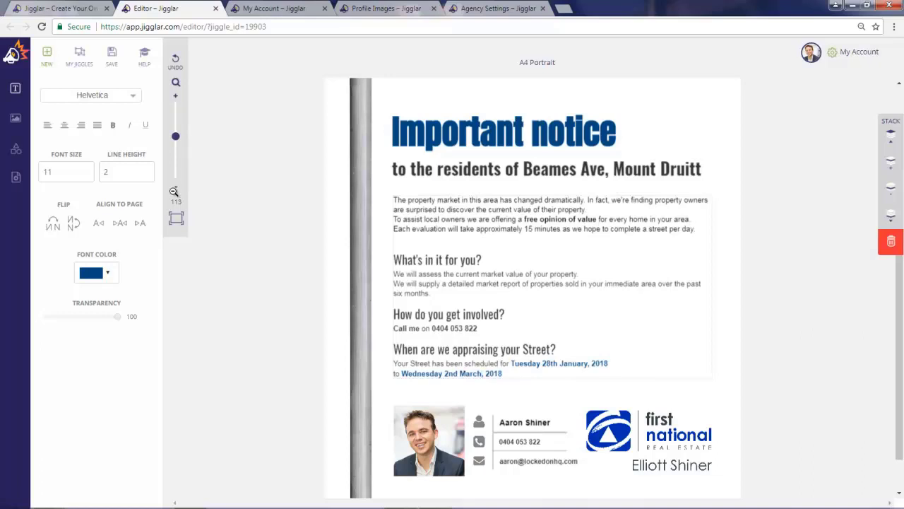
- Save the flyer to My Jiggles under the name "Price Drive Jan 2018"
{"action": "left_click_drag", "start_coordinate": [176, 139], "coordinate": [178, 141]}
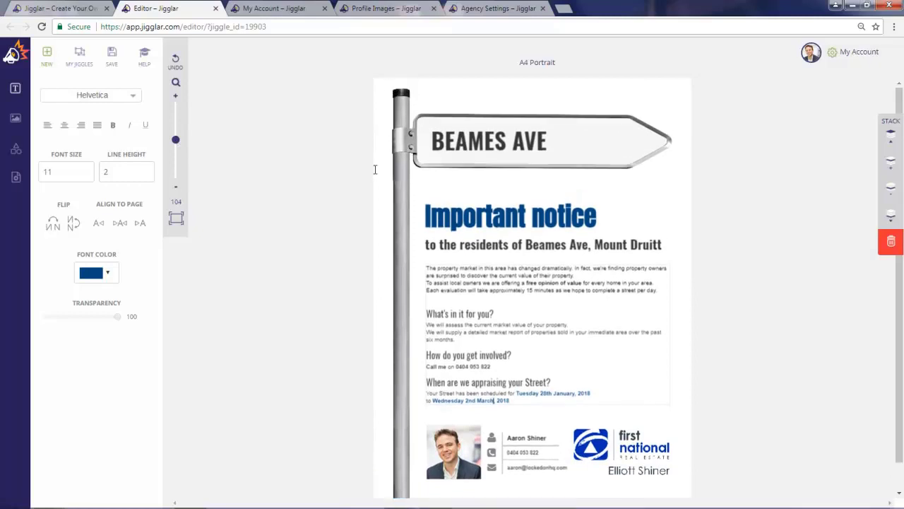
{"action": "left_click", "coordinate": [111, 58]}
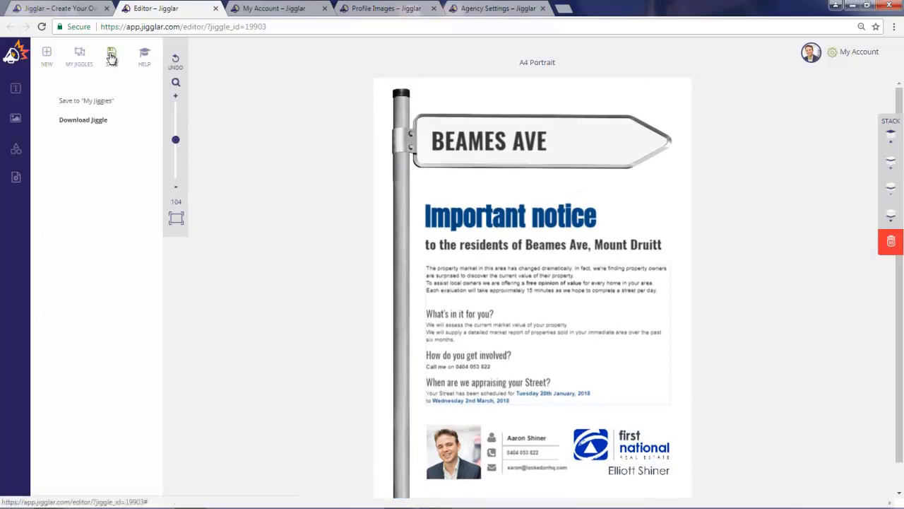
{"action": "left_click", "coordinate": [99, 103]}
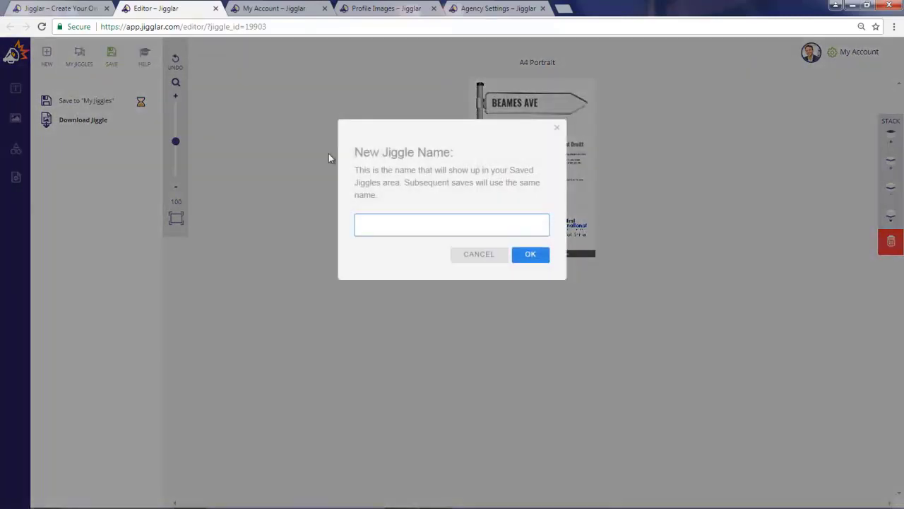
{"action": "left_click", "coordinate": [421, 227]}
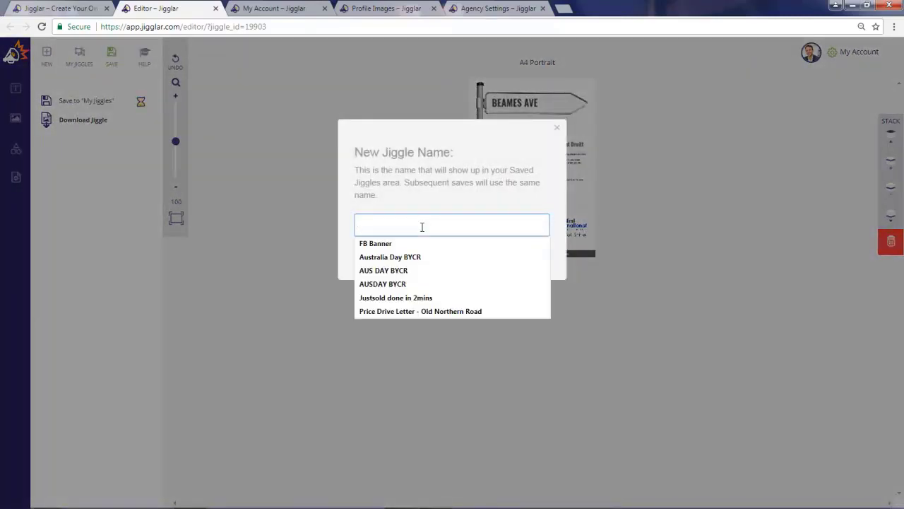
{"action": "type", "text": "Price "}
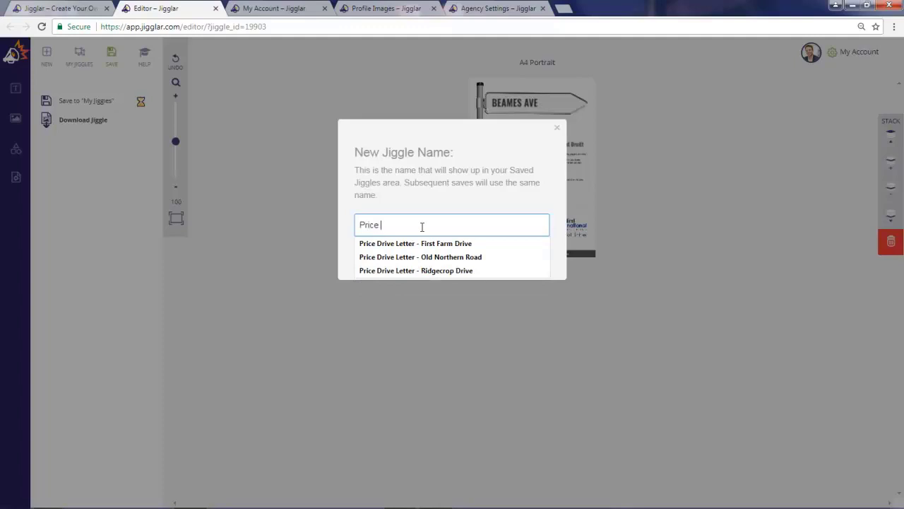
{"action": "type", "text": "Drive"}
{"action": "type", "text": "Jan 2018"}
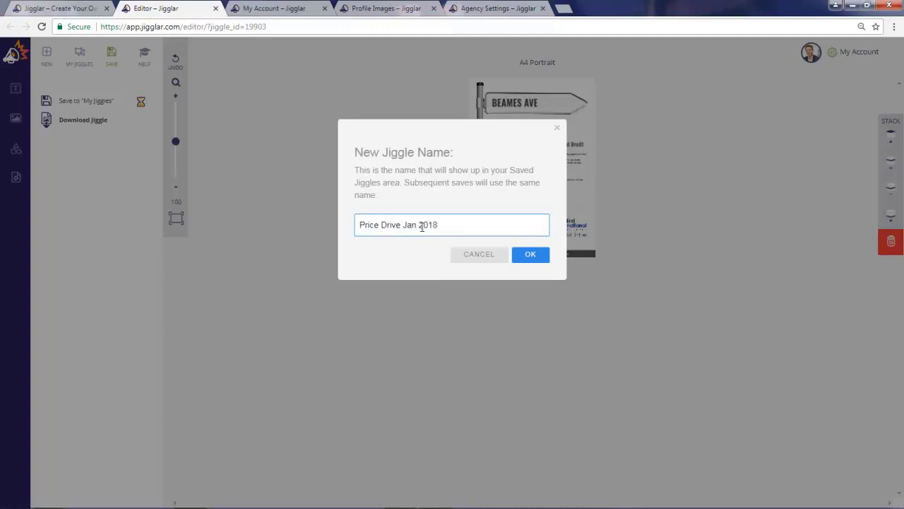
{"action": "left_click", "coordinate": [536, 257]}
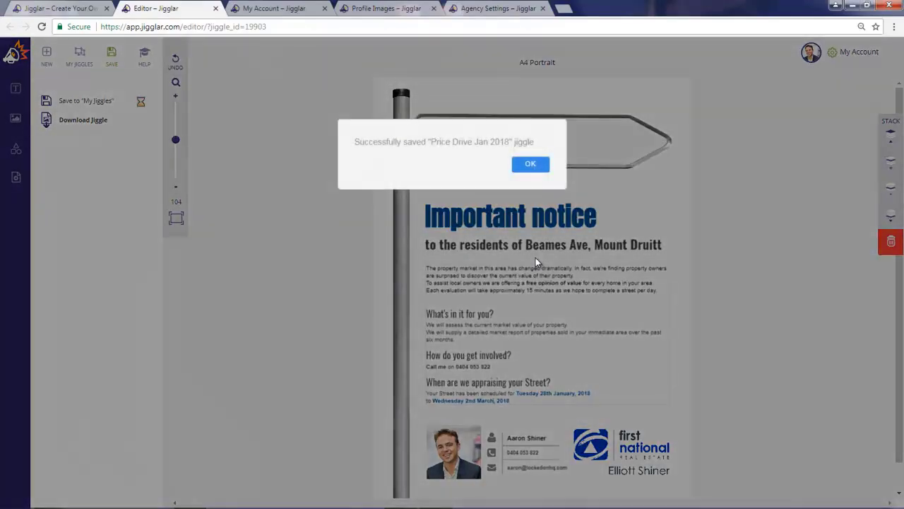
{"action": "left_click", "coordinate": [530, 163]}
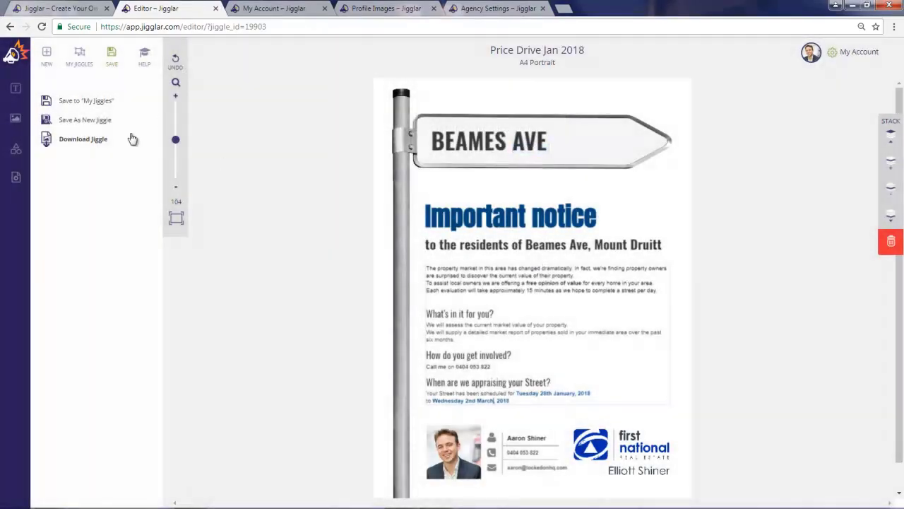
- Download the saved flyer as a Standard PDF and open the downloaded file to review the whole page
{"action": "left_click", "coordinate": [85, 142]}
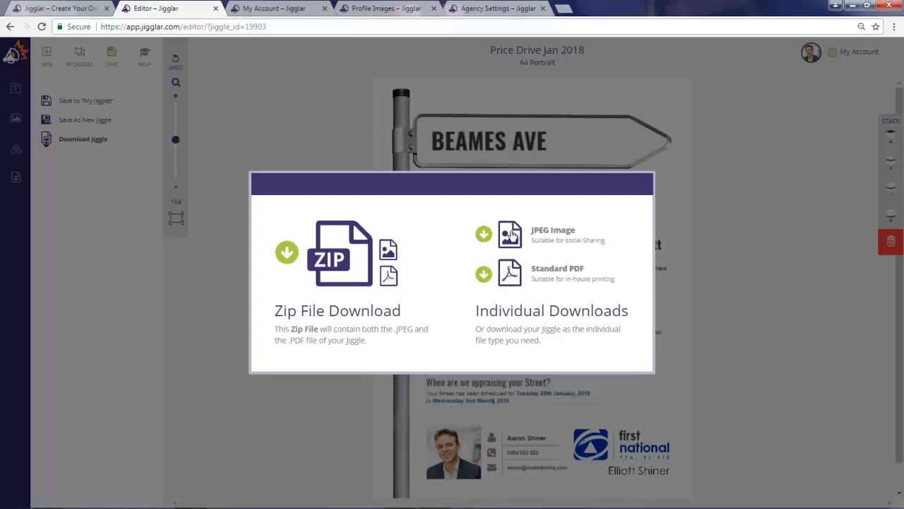
{"action": "left_click", "coordinate": [514, 273]}
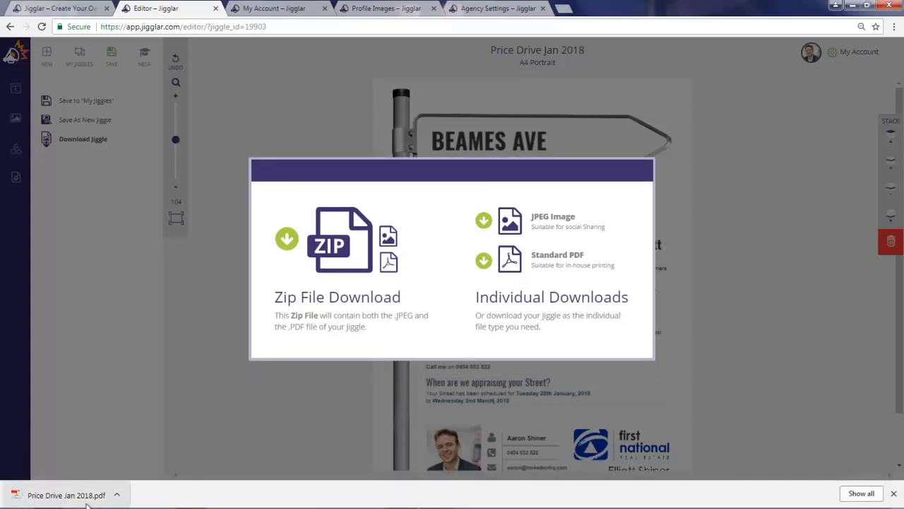
{"action": "left_click_drag", "start_coordinate": [97, 495], "coordinate": [64, 499]}
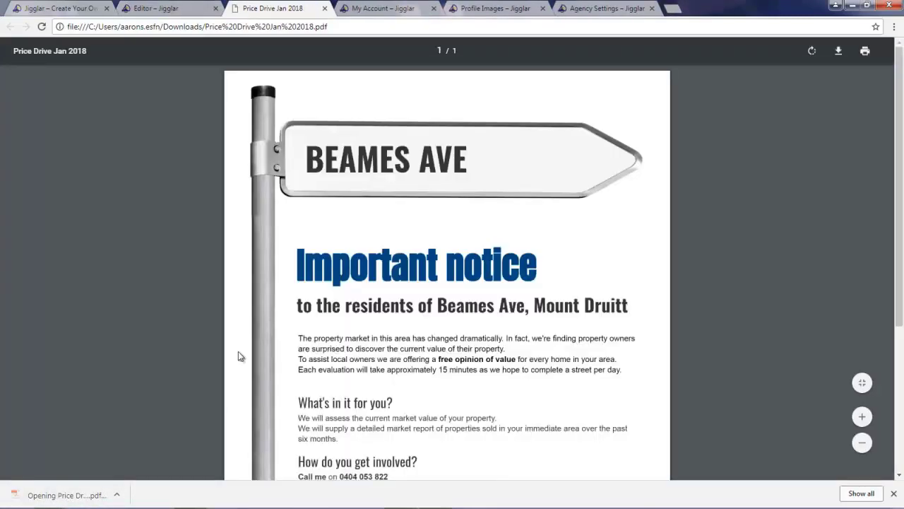
{"action": "scroll", "coordinate": [361, 238], "scroll_direction": "down", "scroll_amount": 1}
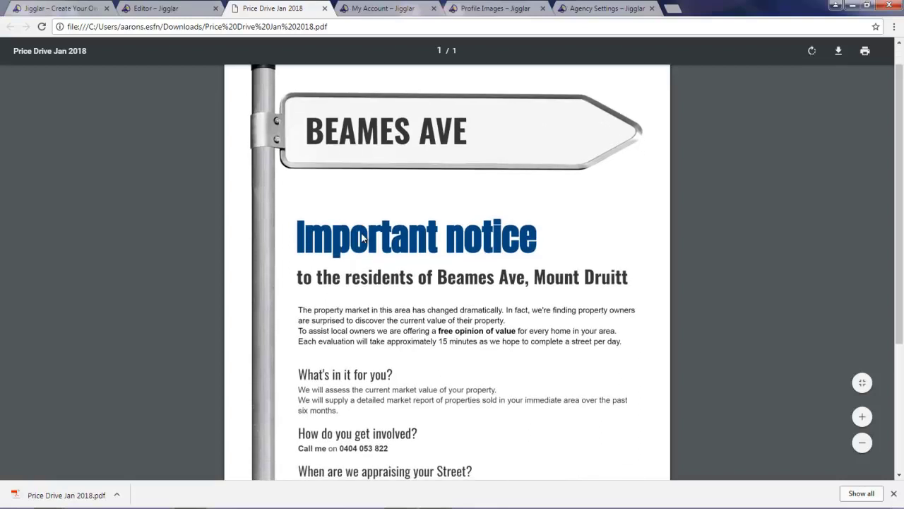
{"action": "scroll", "coordinate": [361, 238], "scroll_direction": "down", "scroll_amount": 3}
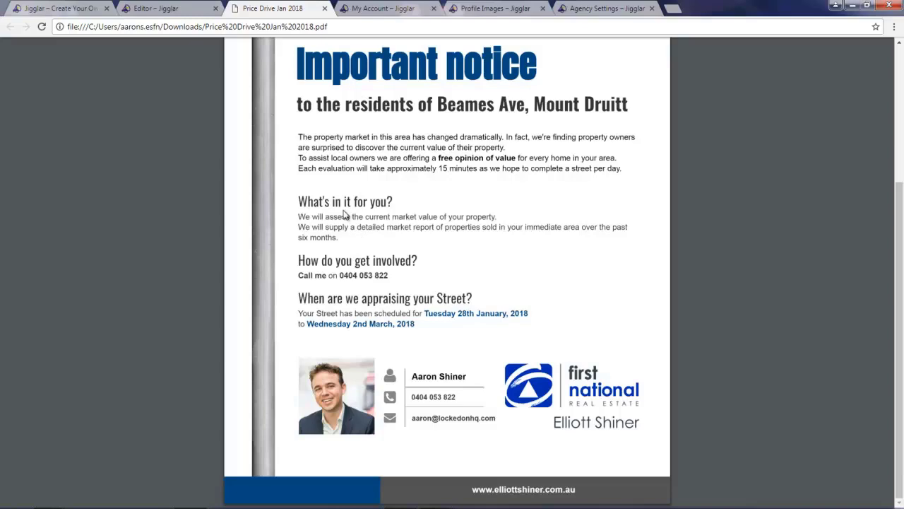
- Return to the free template gallery and look through the A4 Portrait and Instagram Post Image templates
{"action": "left_click", "coordinate": [56, 8]}
{"action": "scroll", "coordinate": [246, 277], "scroll_direction": "up", "scroll_amount": 2}
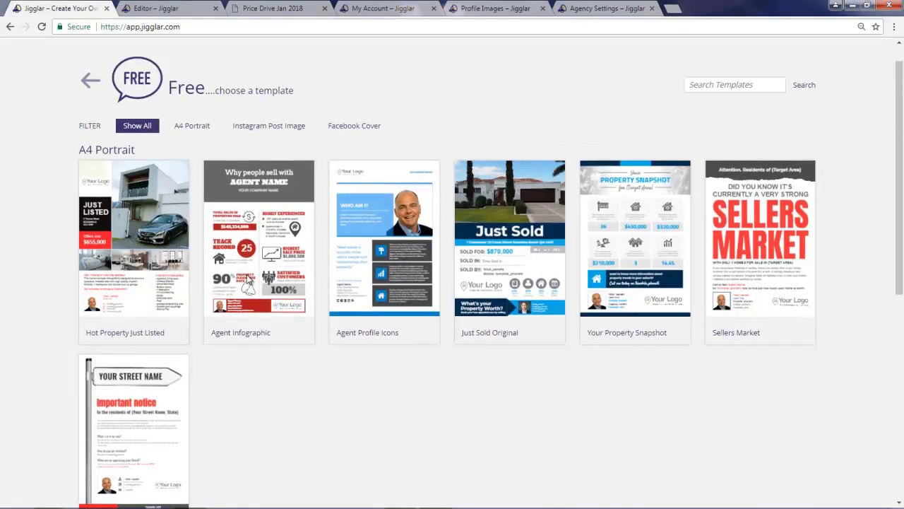
{"action": "scroll", "coordinate": [246, 277], "scroll_direction": "down", "scroll_amount": 3}
{"action": "scroll", "coordinate": [246, 276], "scroll_direction": "down", "scroll_amount": 4}
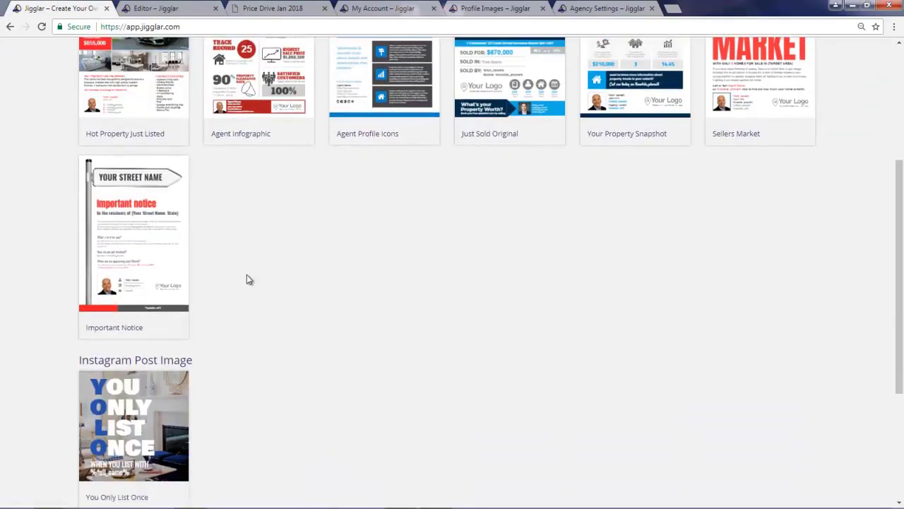
{"action": "scroll", "coordinate": [247, 279], "scroll_direction": "up", "scroll_amount": 5}
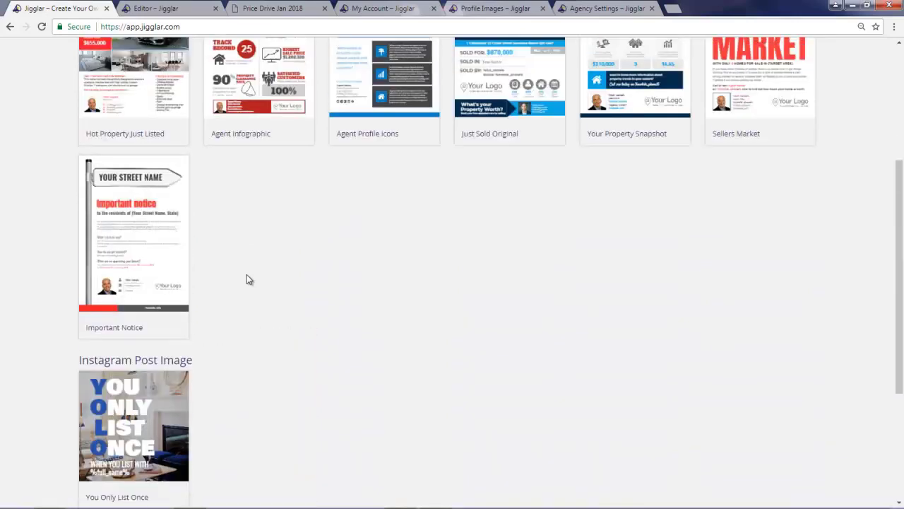